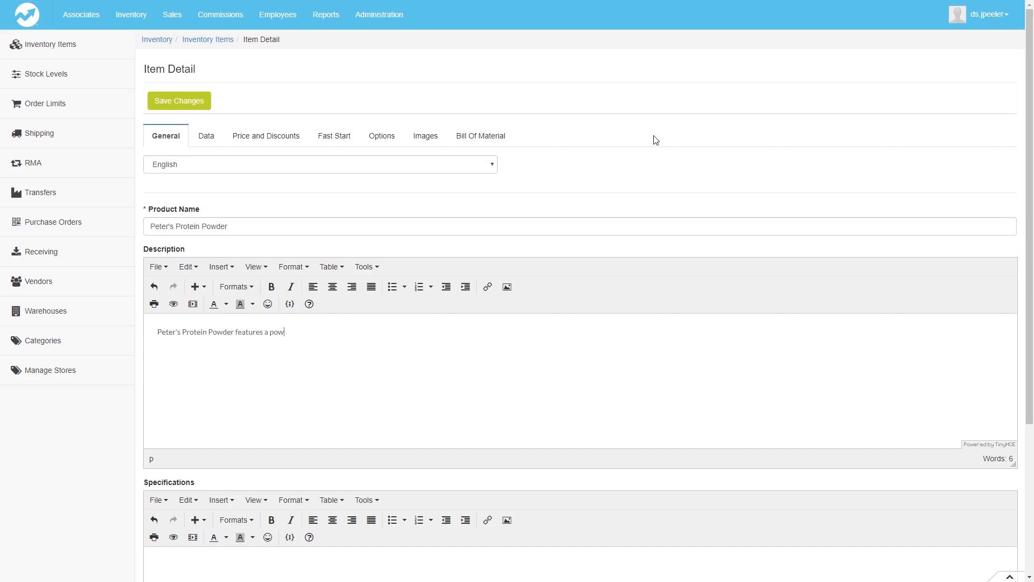
Complete the description of Peter's Protein Powder with the closing words "to pump up your workout."
text(n to pump up your workout.)
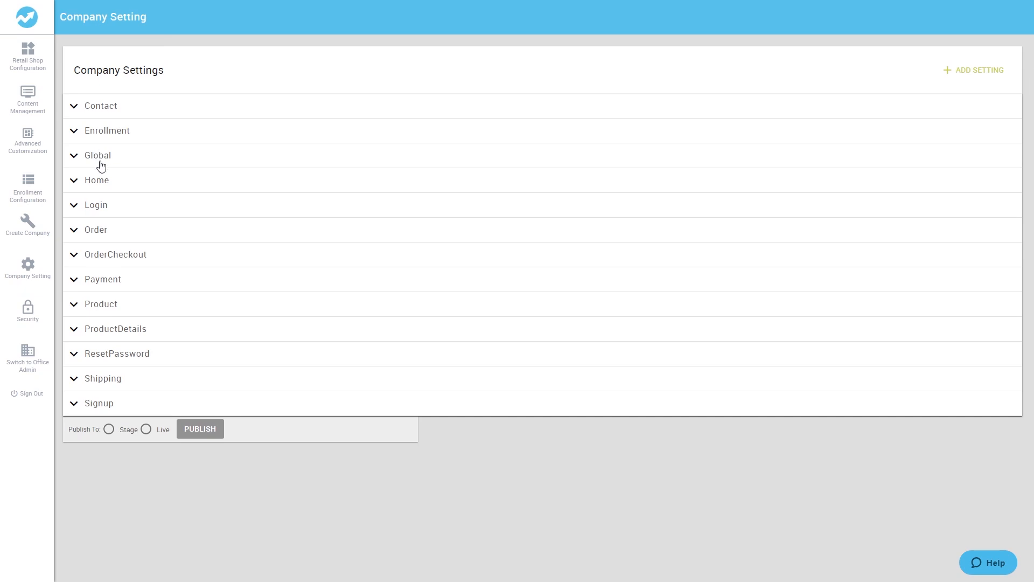
Switch on socialShare in the ProductDetails company settings
click(117, 329)
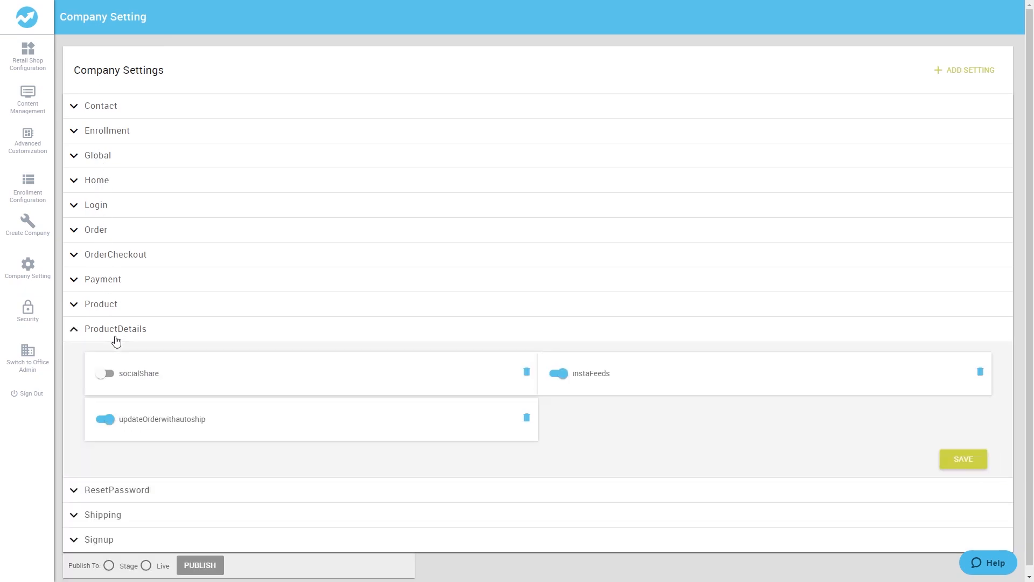
click(105, 373)
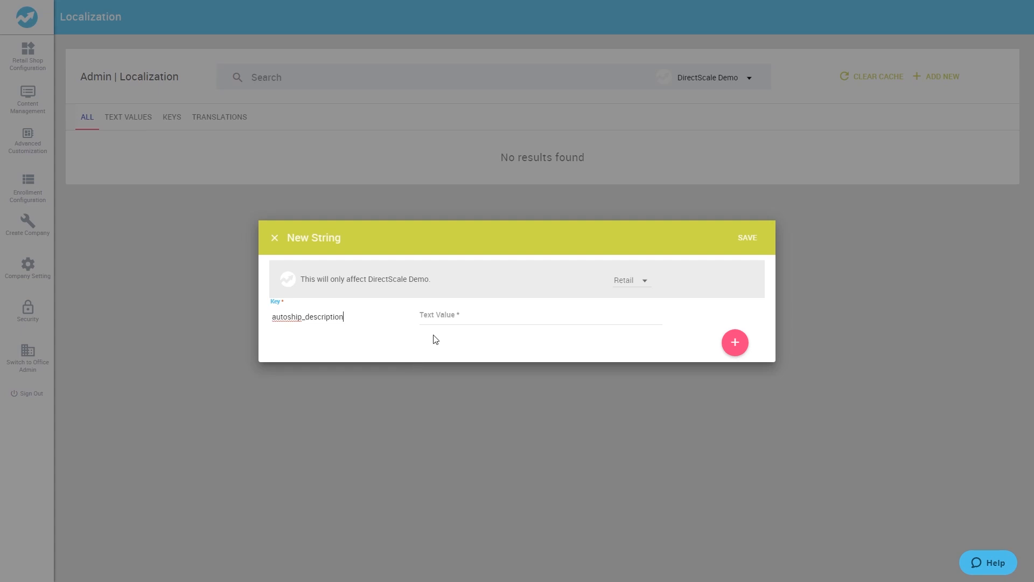
click(452, 320)
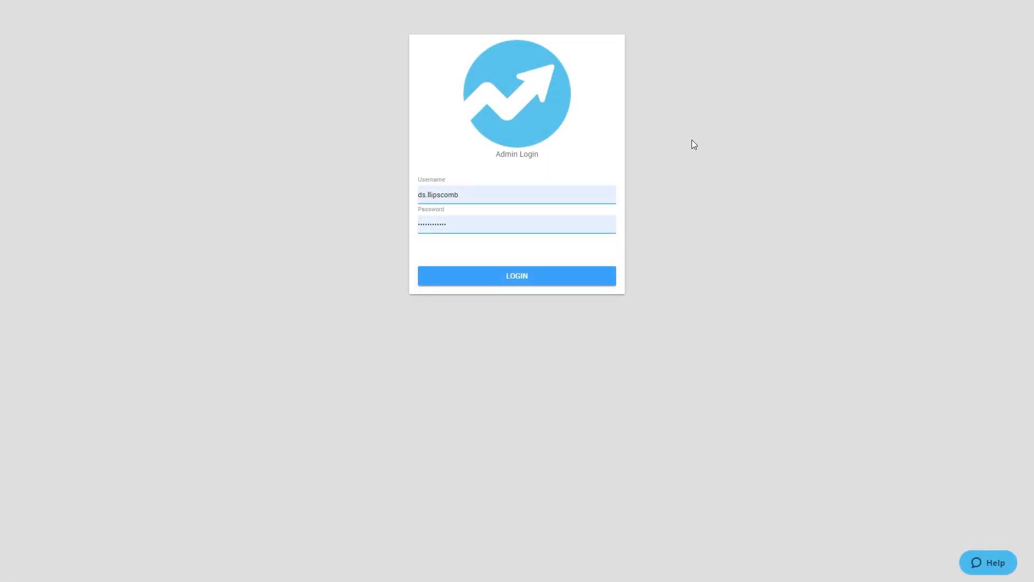
Log in to the retail admin with the prefilled credentials and open the company's general settings page
click(555, 276)
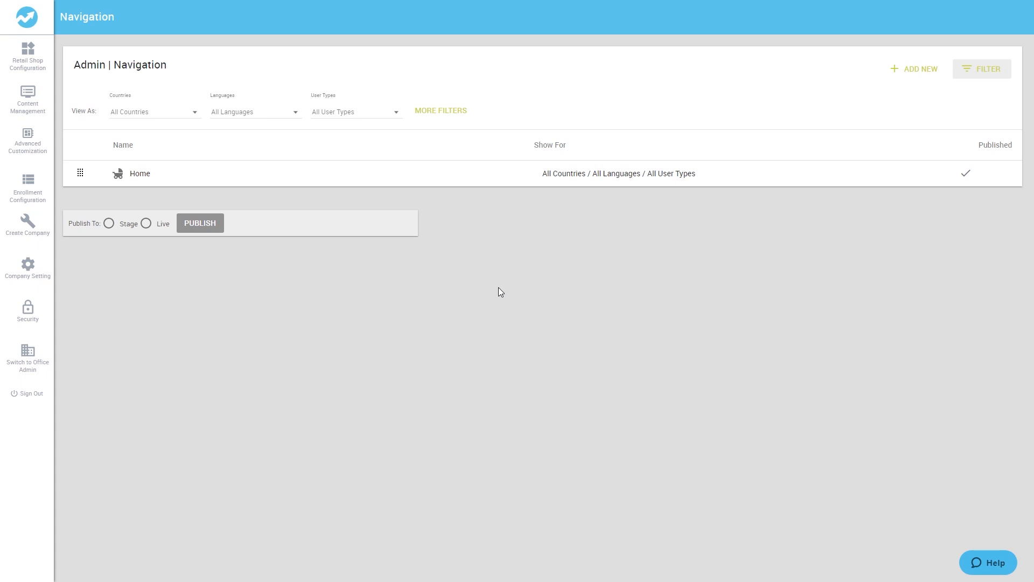
mouse_move(35, 265)
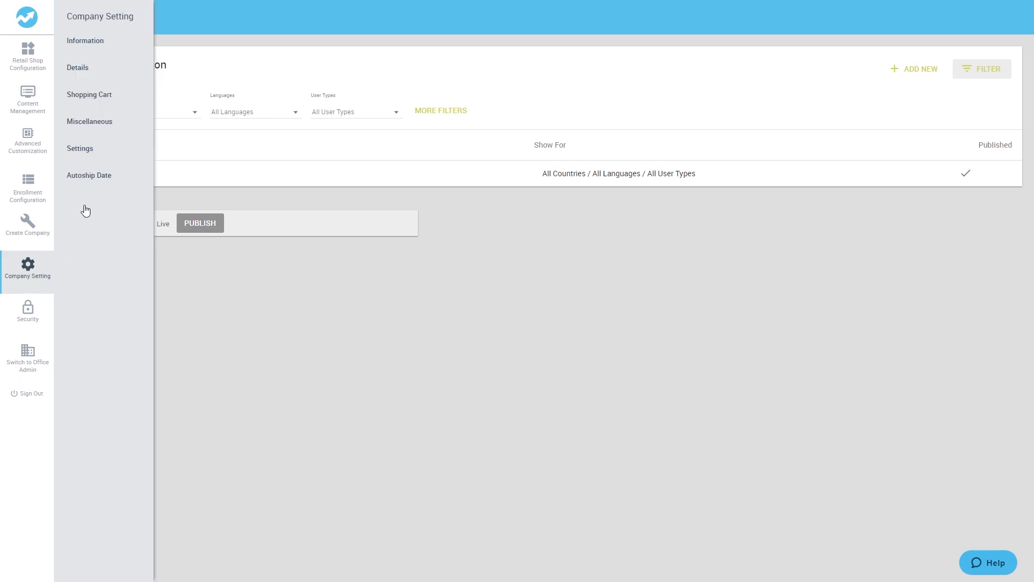
click(97, 151)
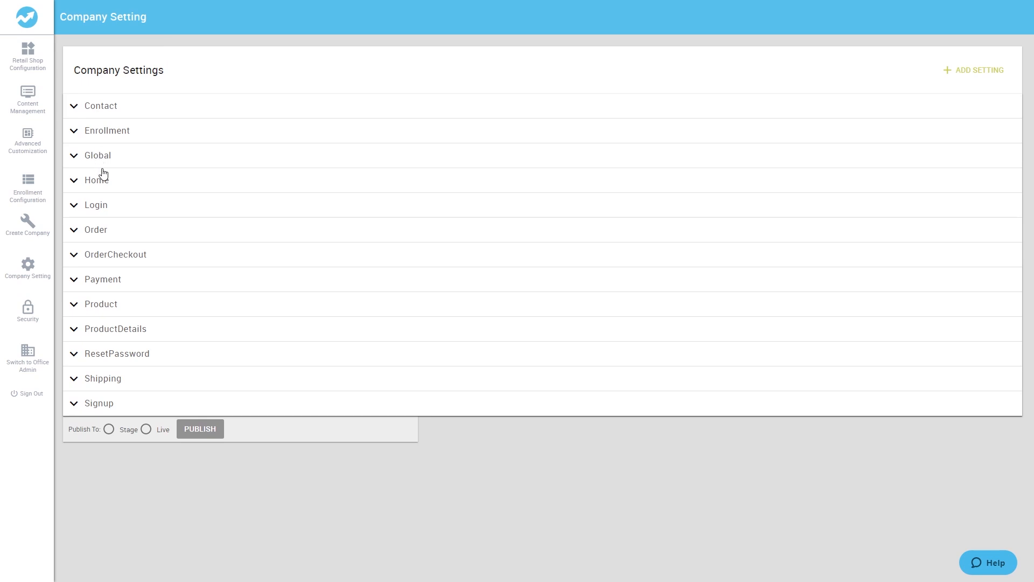
Enable socialShare in the ProductDetails section of the company settings and save the change
click(117, 330)
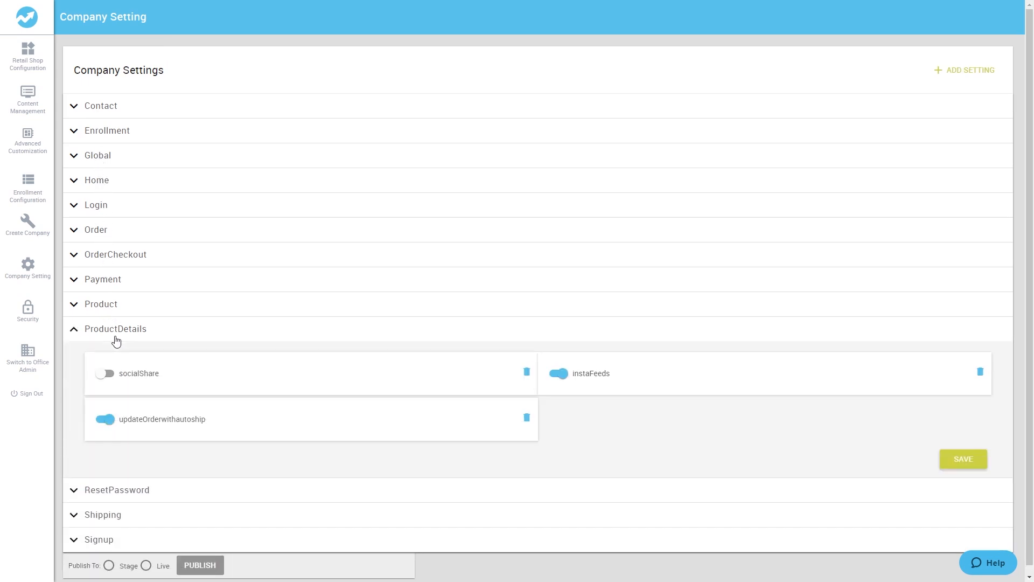
click(107, 374)
click(949, 465)
Go to the content localization page and start a new string for the Retail application
click(30, 105)
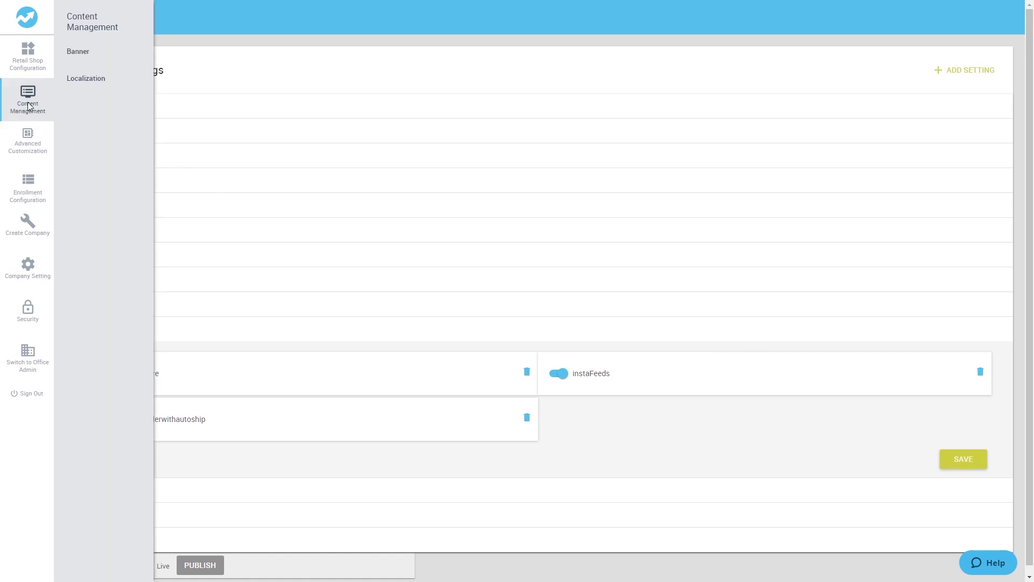
click(94, 86)
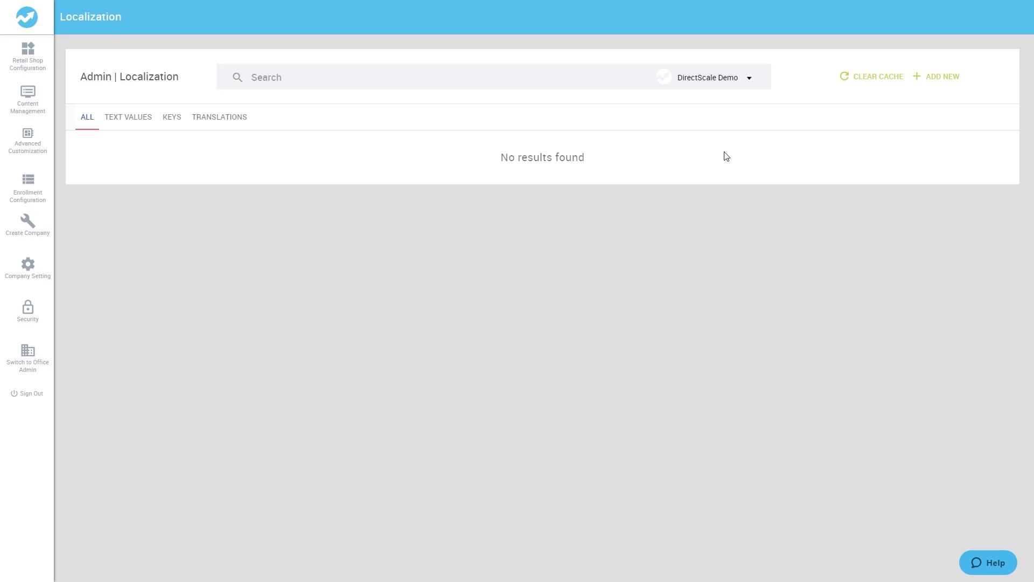
click(926, 81)
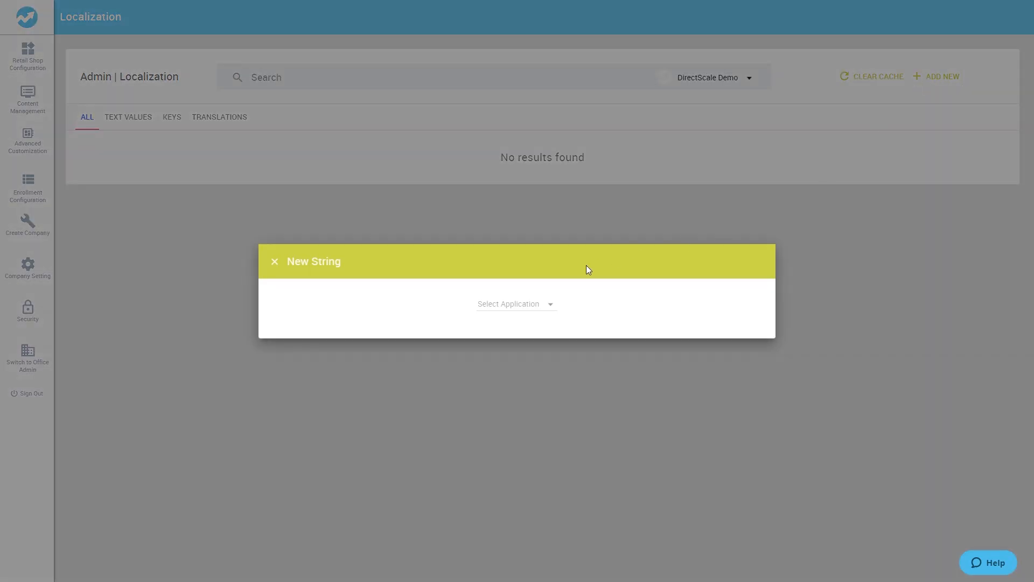
click(544, 306)
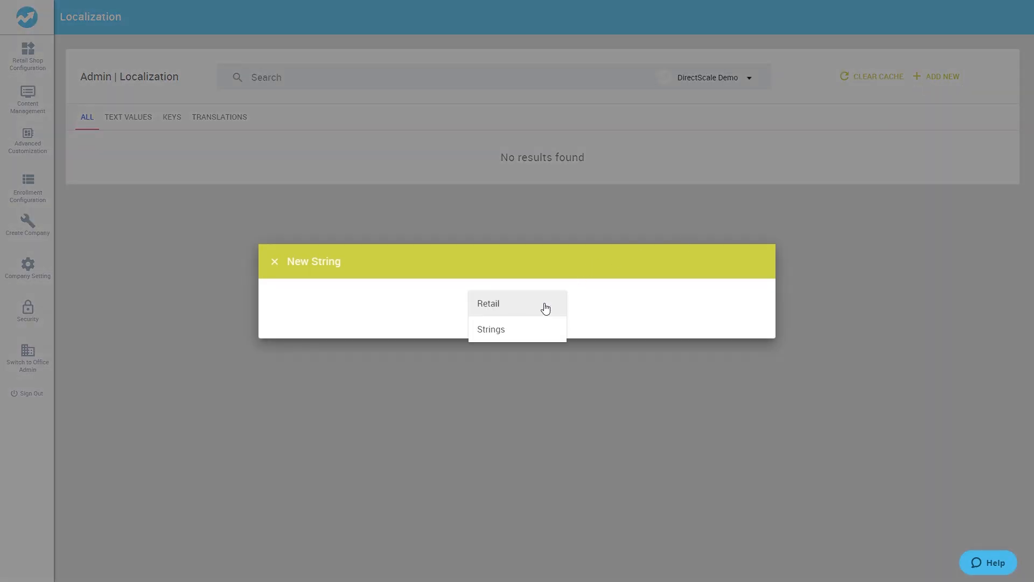
click(546, 305)
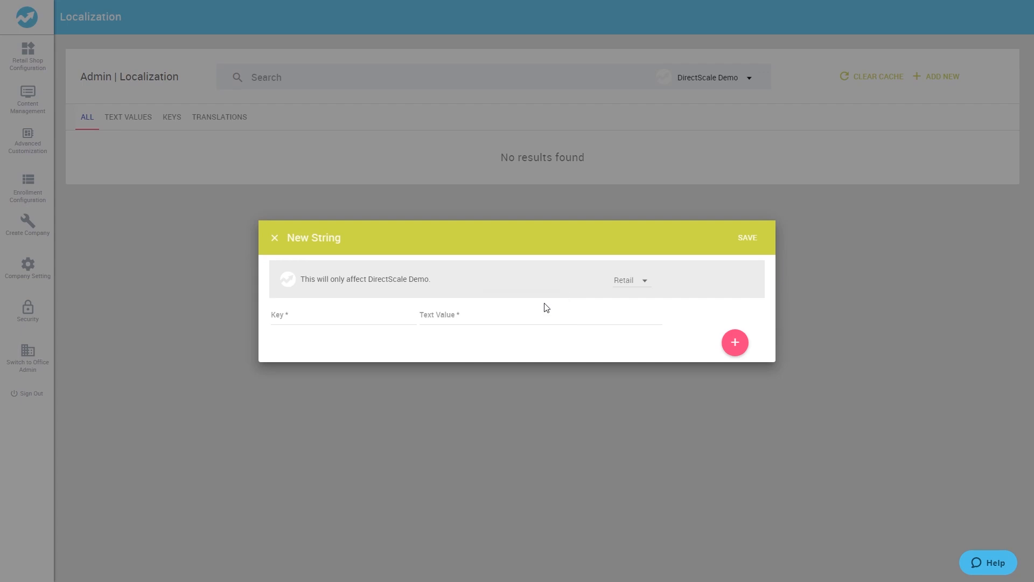
Enter autoship_description as the string's key and a text value explaining that the item can be purchased as an autoship order
click(370, 315)
text(autoship_description)
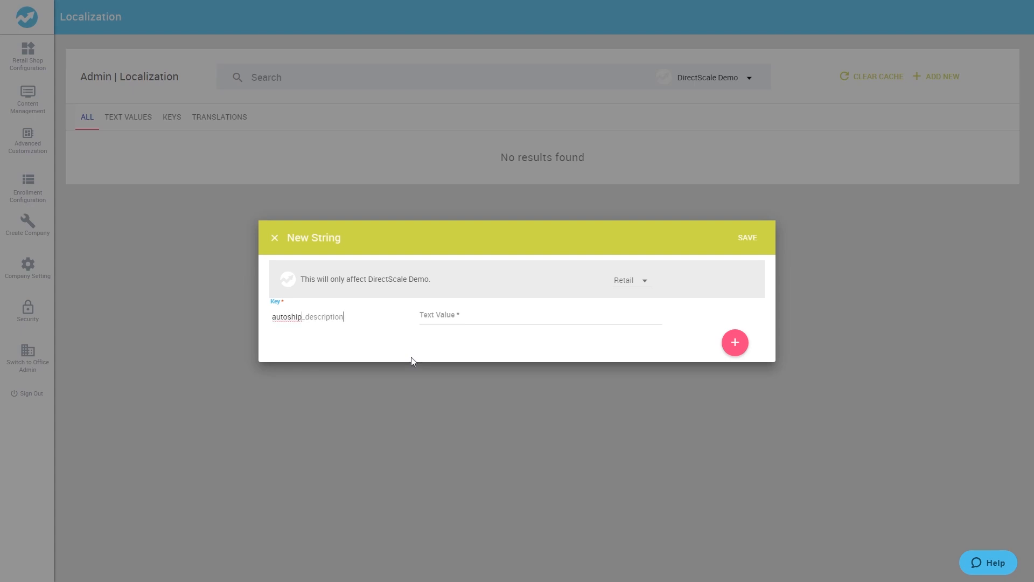
key(Return)
click(452, 316)
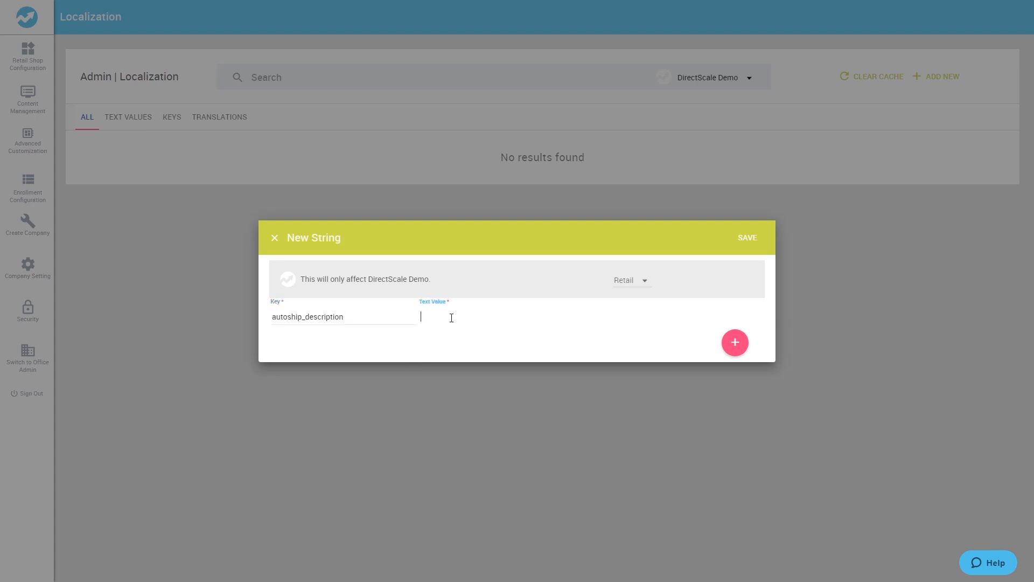
text(This item can be purchased as an autoship order, so that you don't even need to worry about getting more, you can have us do it for you. You cannot receive an autoship order on the last day of the month.)
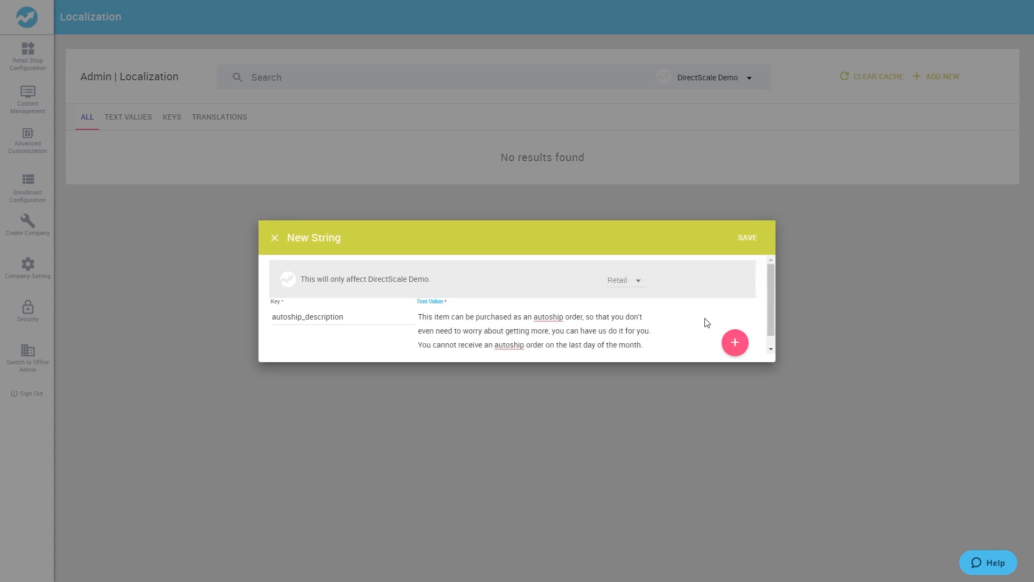
Save the new autoship_description string and clear the localization cache
click(747, 238)
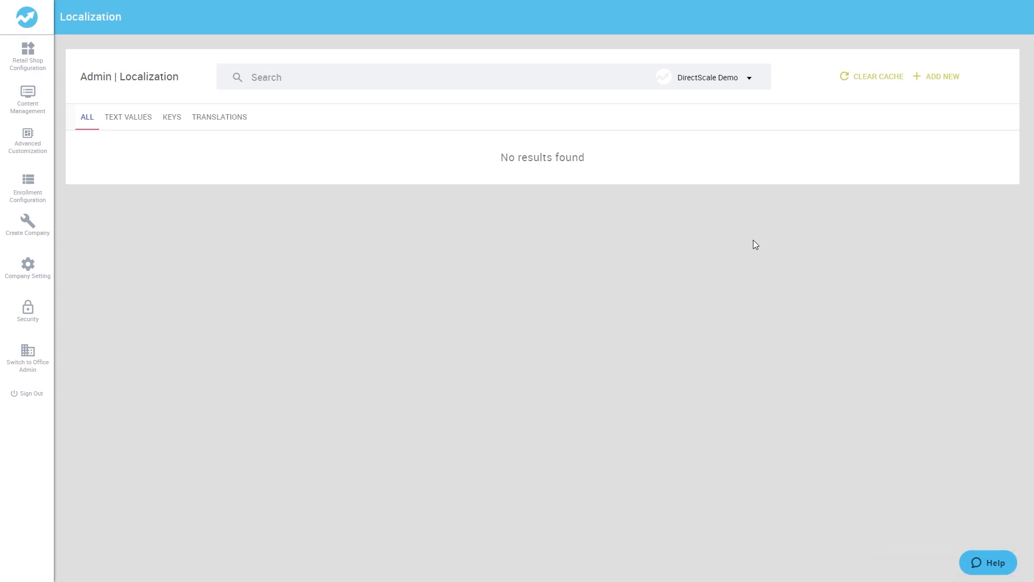
click(848, 84)
Find the share_this string, save its text value as "Follow Us :" and clear the localization cache
click(312, 83)
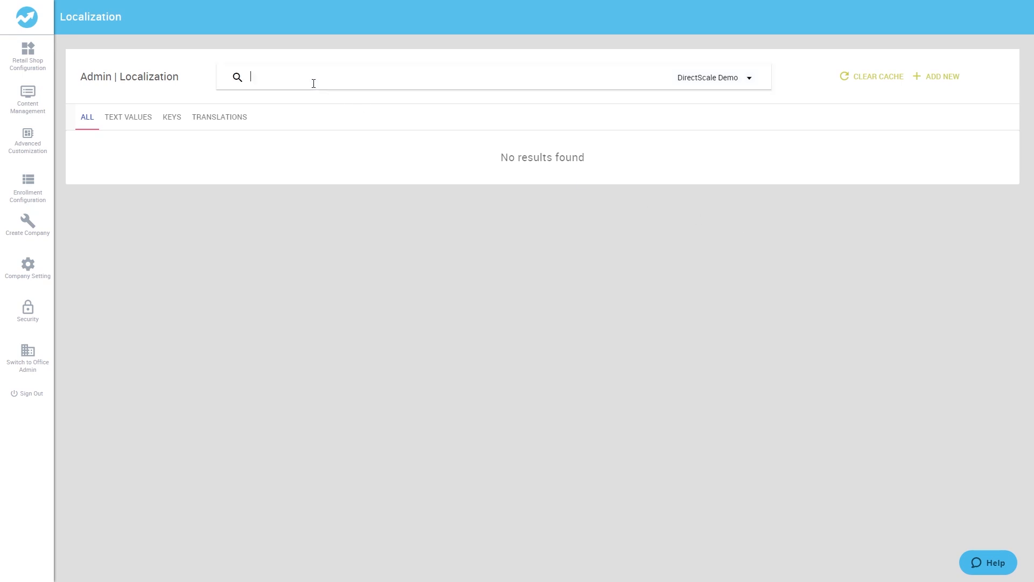
text(autoship_)
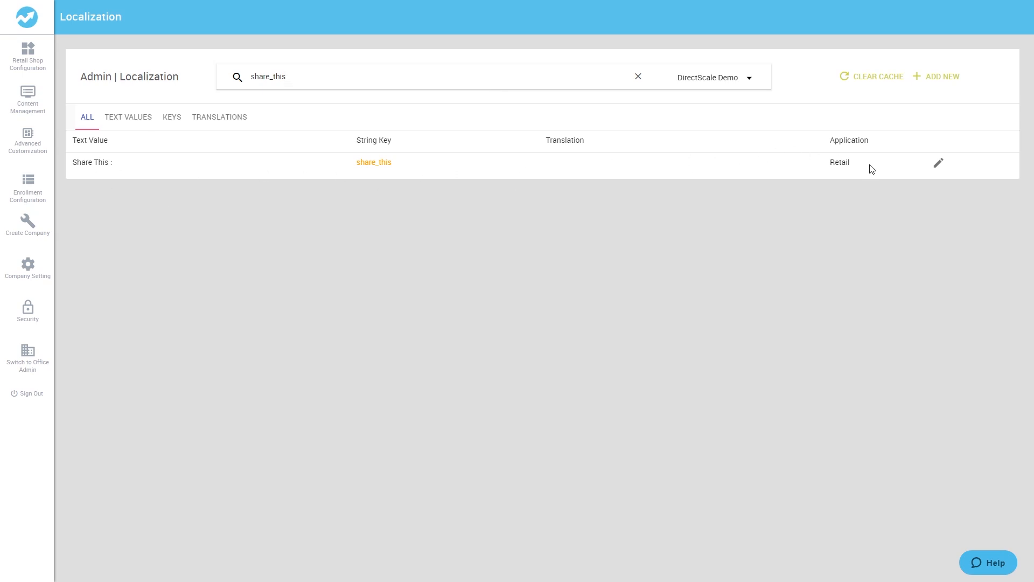
click(938, 164)
triple_click(334, 330)
text(Follow Us :)
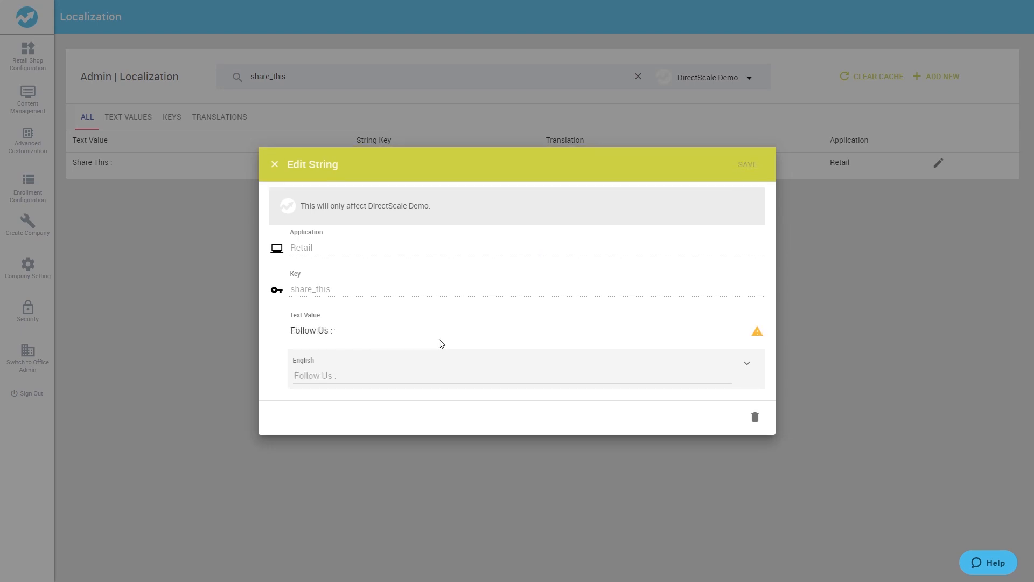
click(744, 168)
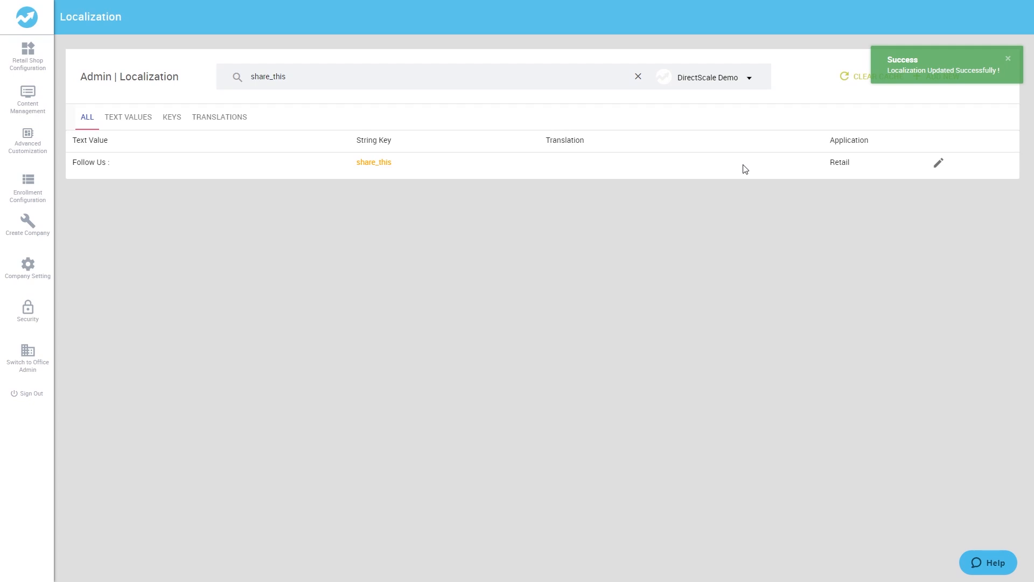
click(853, 81)
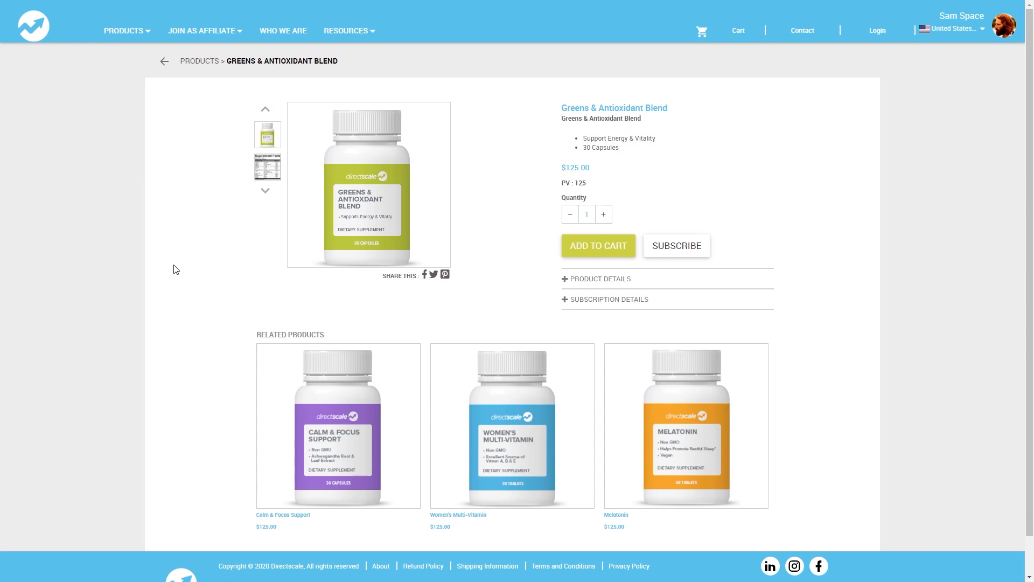
In the retail shop, check the Greens & Antioxidant Blend's subscription details, reload the product page and check them again
click(565, 302)
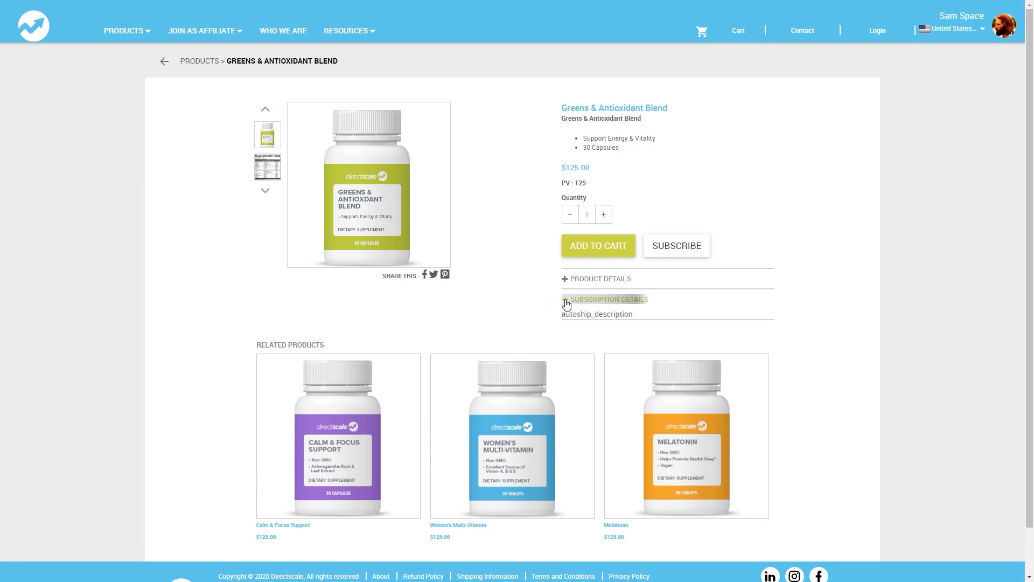
click(566, 303)
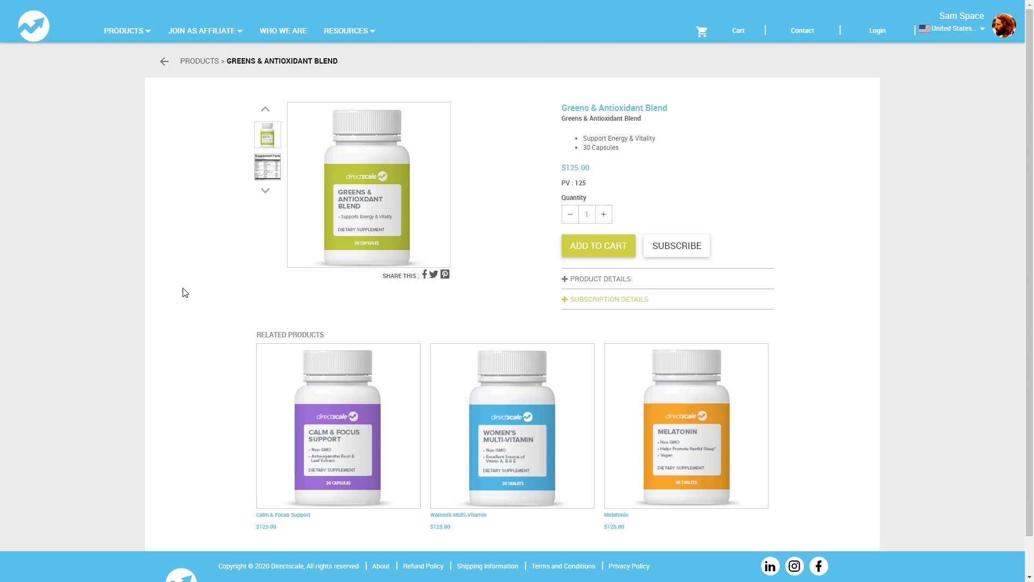
key(F5)
click(572, 306)
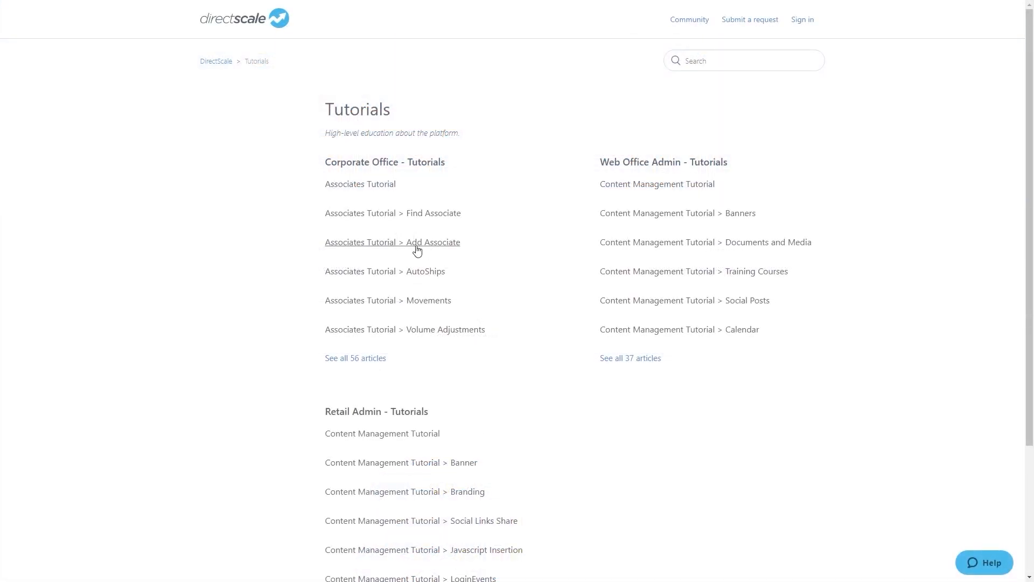
In the DirectScale help center, open the tutorial article on adding an associate
click(415, 248)
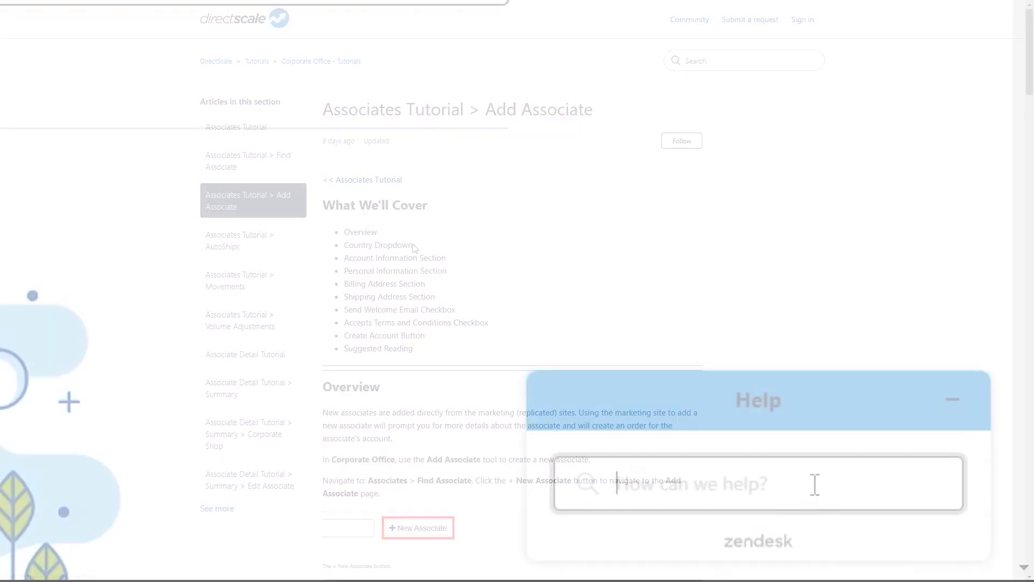
Search the help widget for "How to add a new market?"
text(How to add a n)
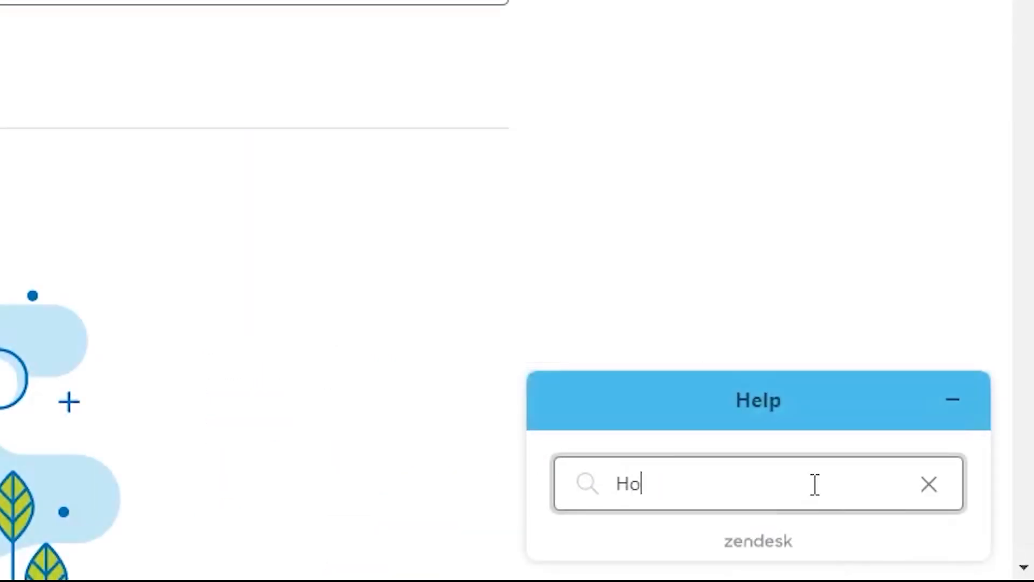
text(ew market?)
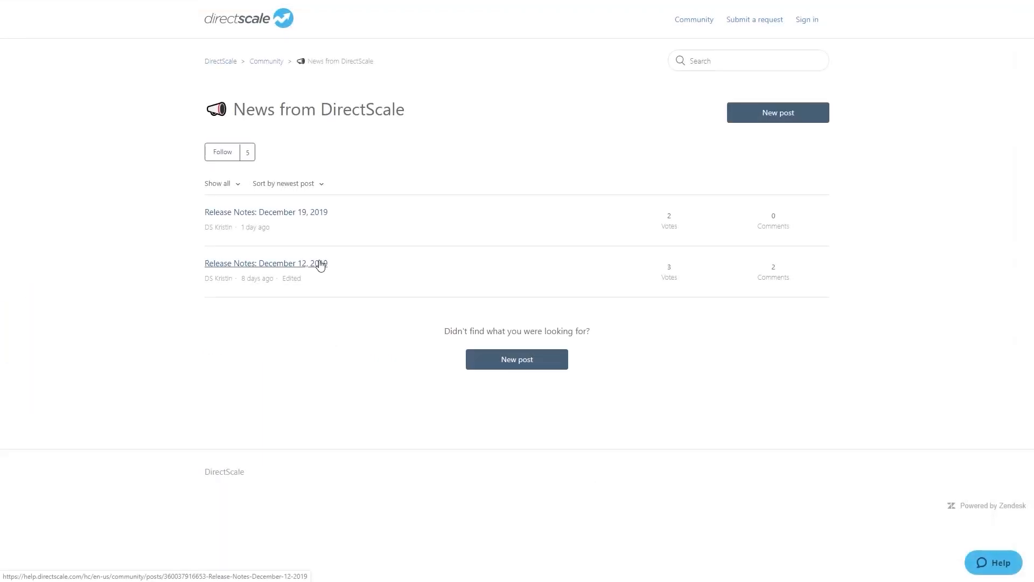
Open the December 12, 2019 release notes in the community news and look through the new features and bug fixes
click(318, 263)
scroll(614, 302, down, 10)
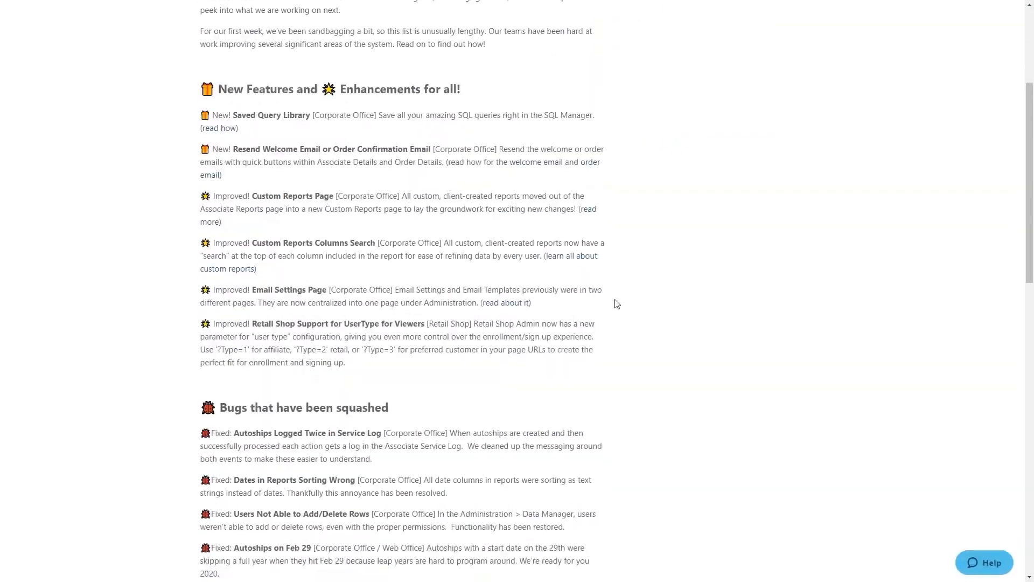